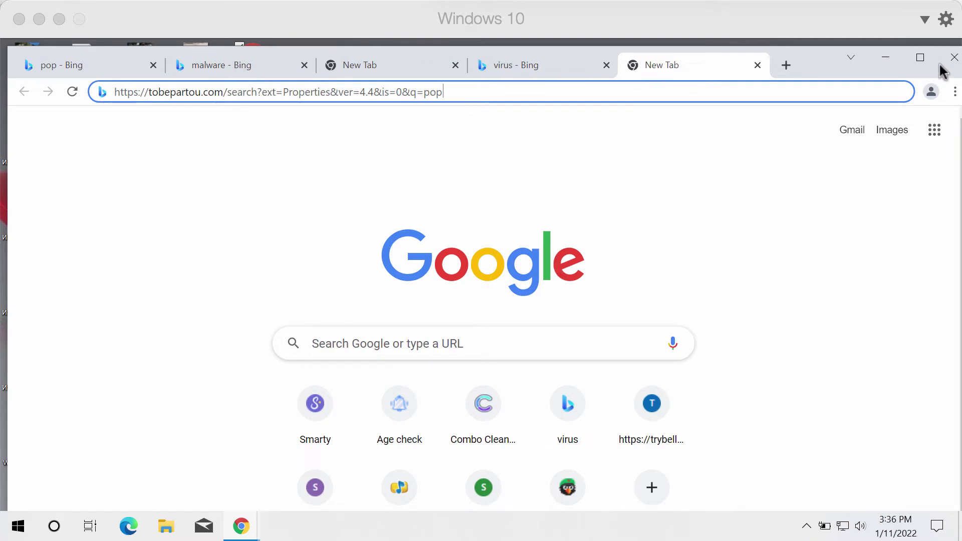
Check Chrome's Extensions page shows none installed, then close it and the 'virus - Bing' tab
{"action": "left_click", "coordinate": [955, 92]}
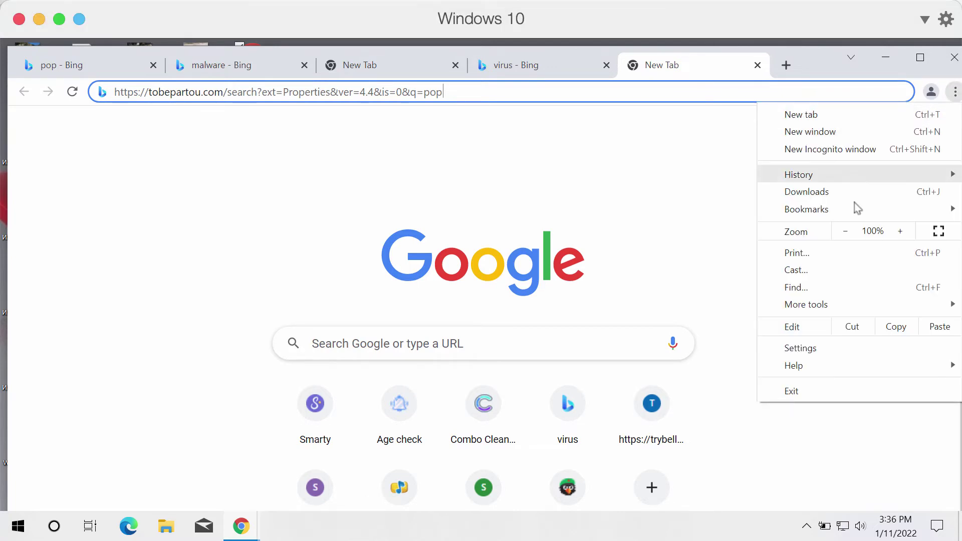
{"action": "mouse_move", "coordinate": [806, 304]}
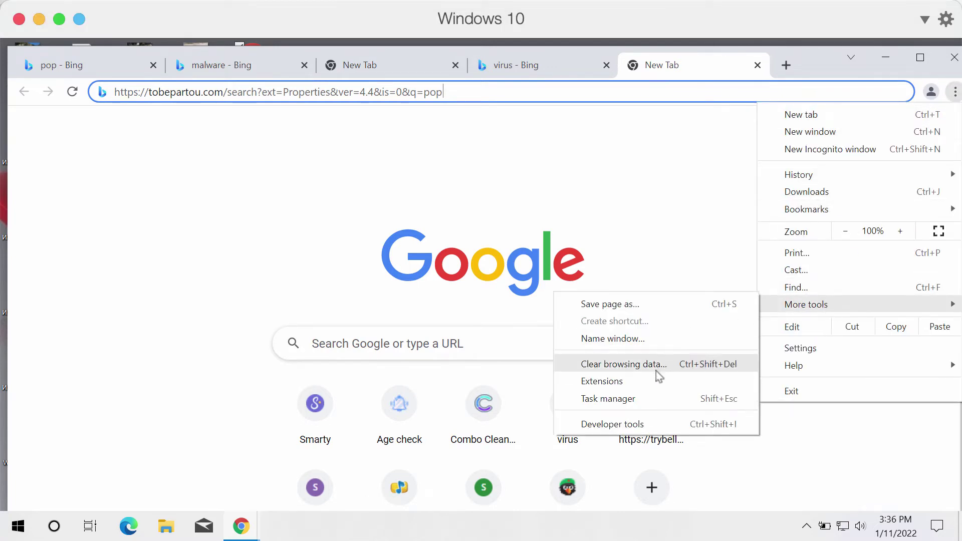
{"action": "left_click", "coordinate": [646, 390]}
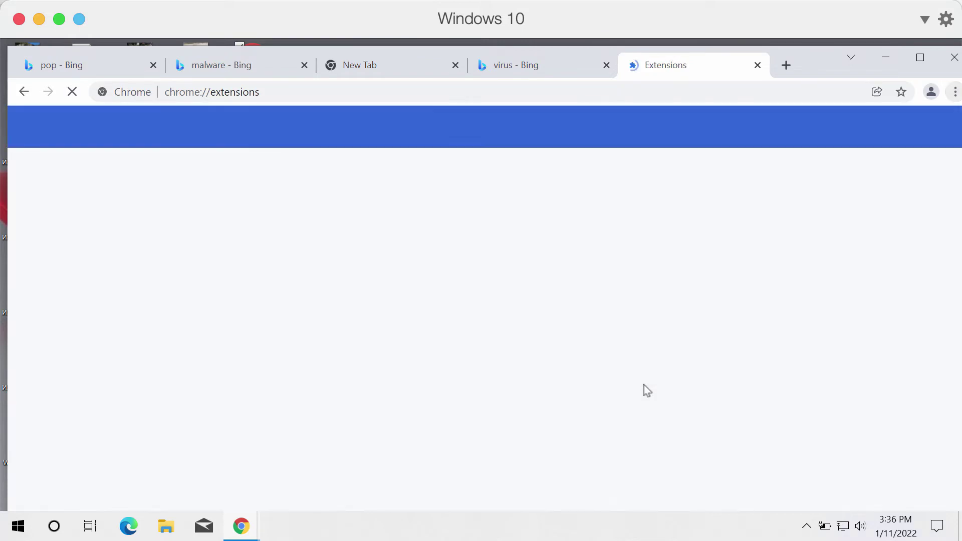
{"action": "left_click", "coordinate": [607, 66]}
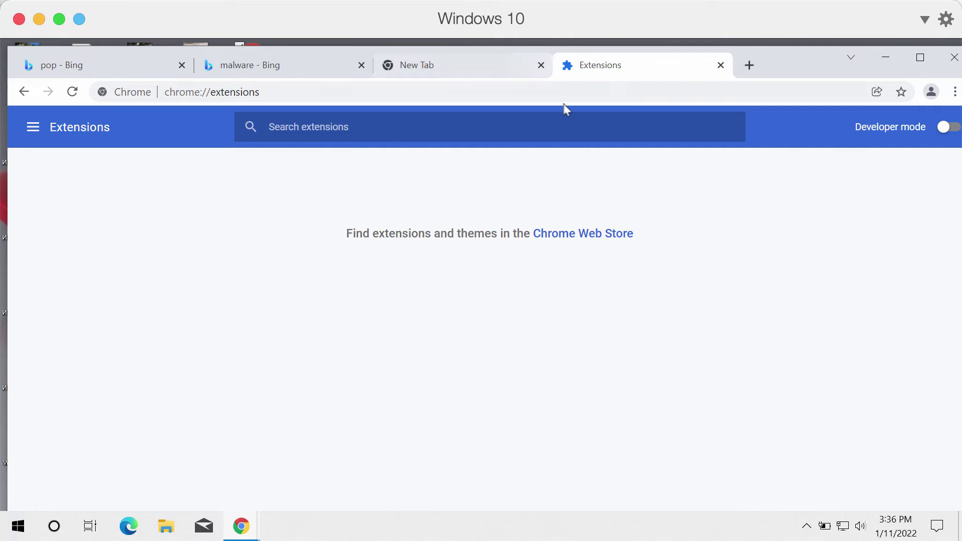
{"action": "left_click", "coordinate": [722, 66]}
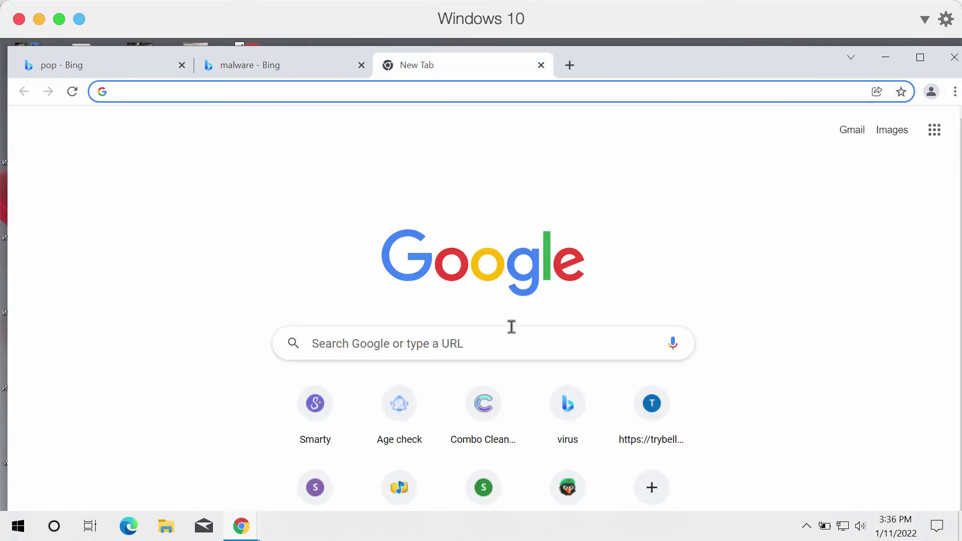
{"action": "right_click", "coordinate": [17, 524]}
{"action": "left_click", "coordinate": [84, 433]}
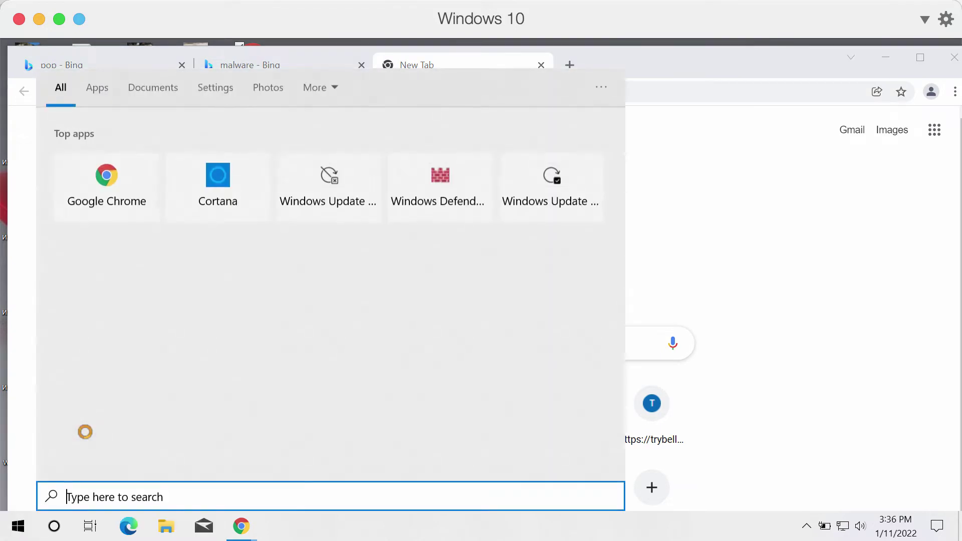
{"action": "type", "text": "con"}
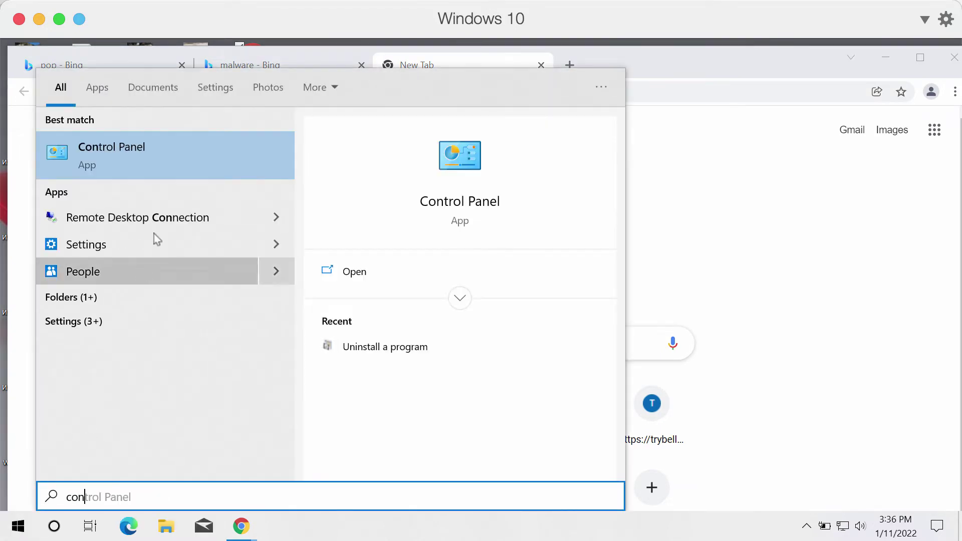
{"action": "left_click", "coordinate": [174, 166]}
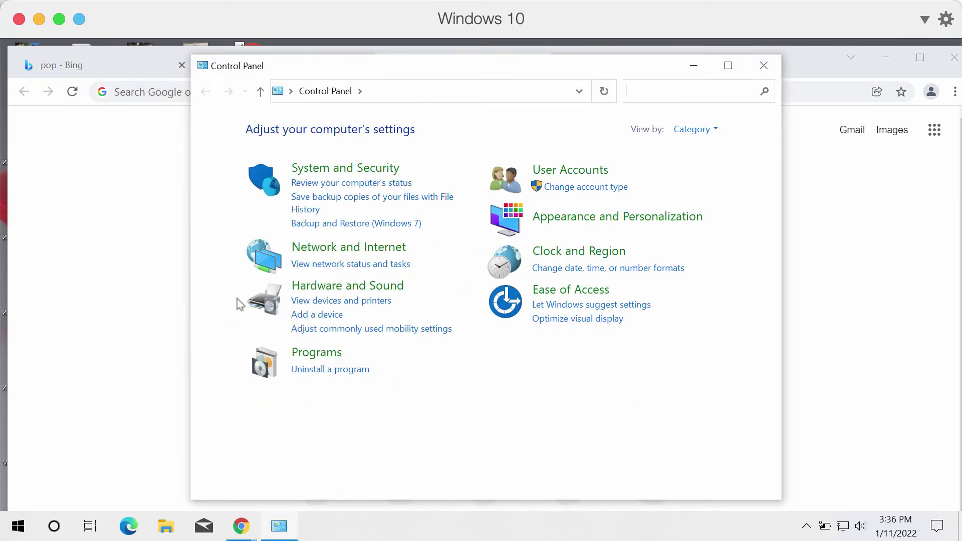
{"action": "left_click", "coordinate": [311, 371]}
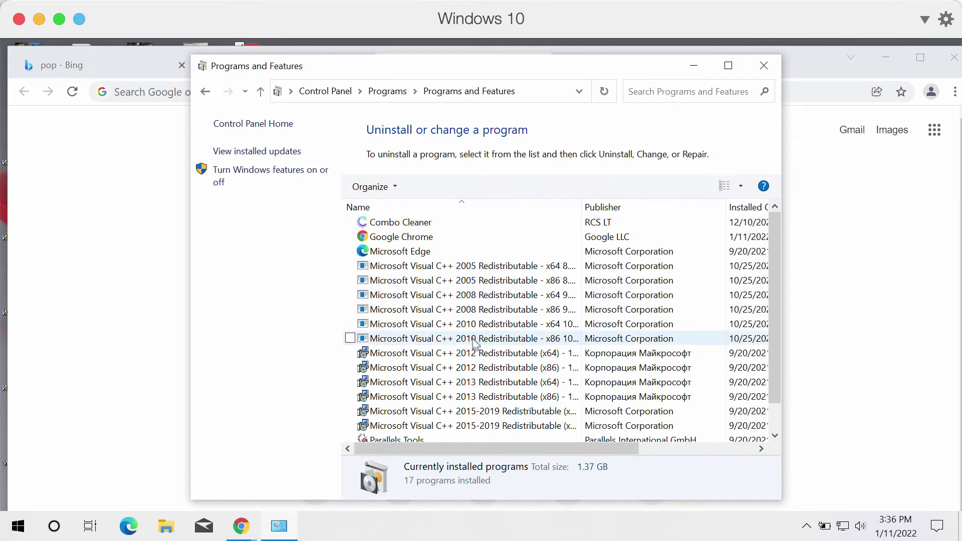
{"action": "scroll", "coordinate": [566, 396], "scroll_direction": "down", "scroll_amount": 1}
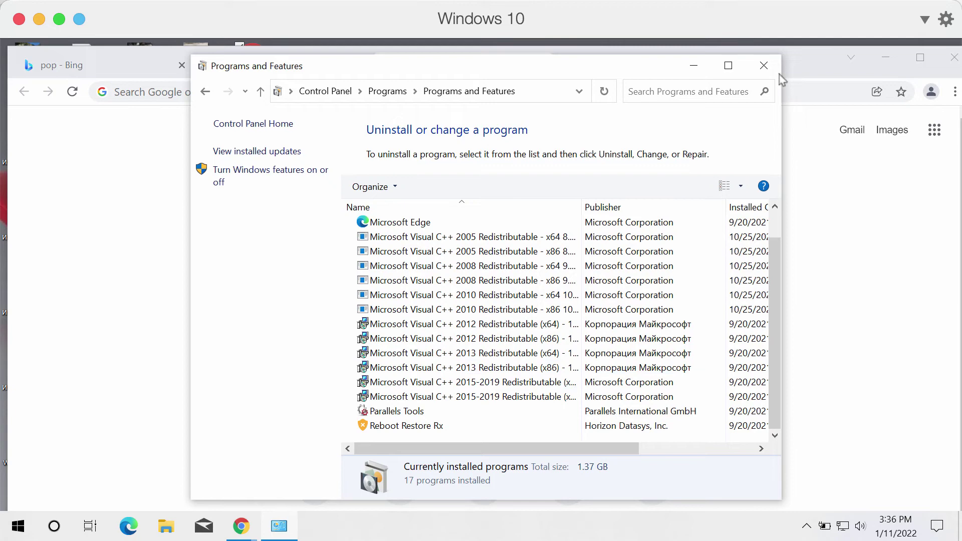
{"action": "left_click", "coordinate": [764, 65]}
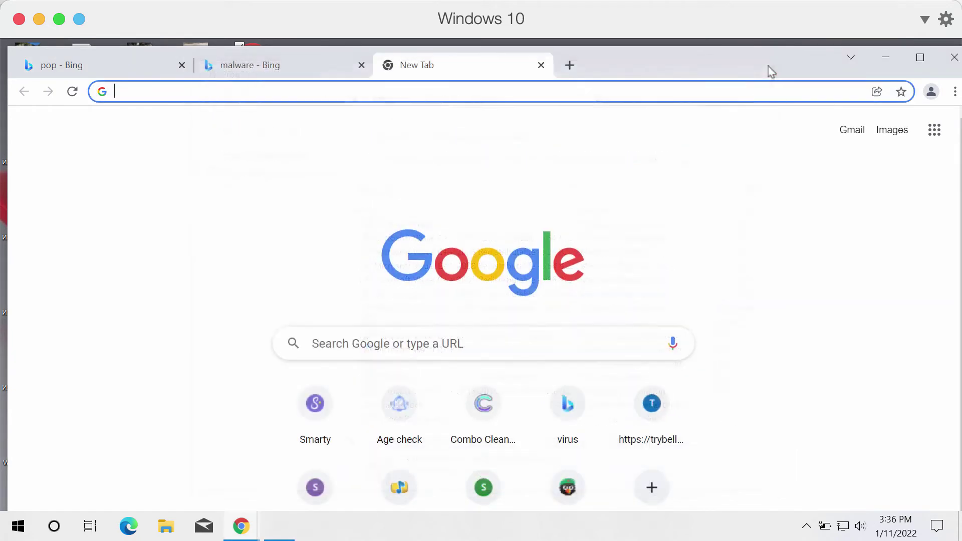
Visit combocleaner.com from the new-tab shortcut tile, scroll through it, then minimize Chrome
{"action": "left_click", "coordinate": [887, 56]}
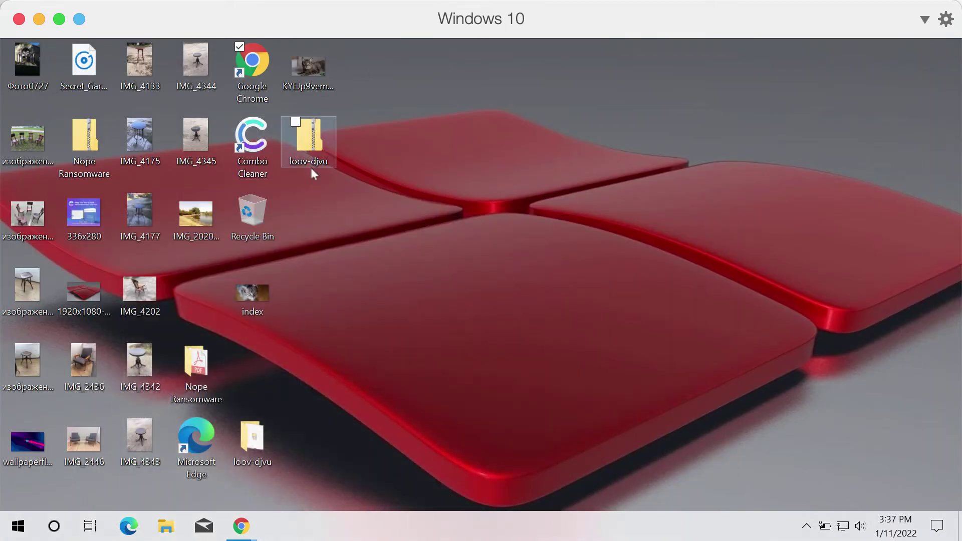
{"action": "mouse_move", "coordinate": [241, 526]}
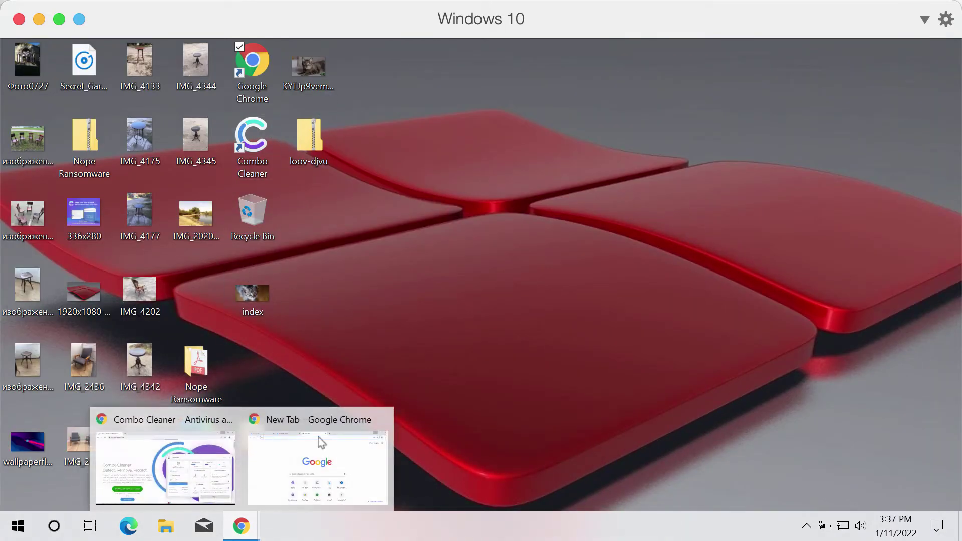
{"action": "left_click", "coordinate": [321, 442]}
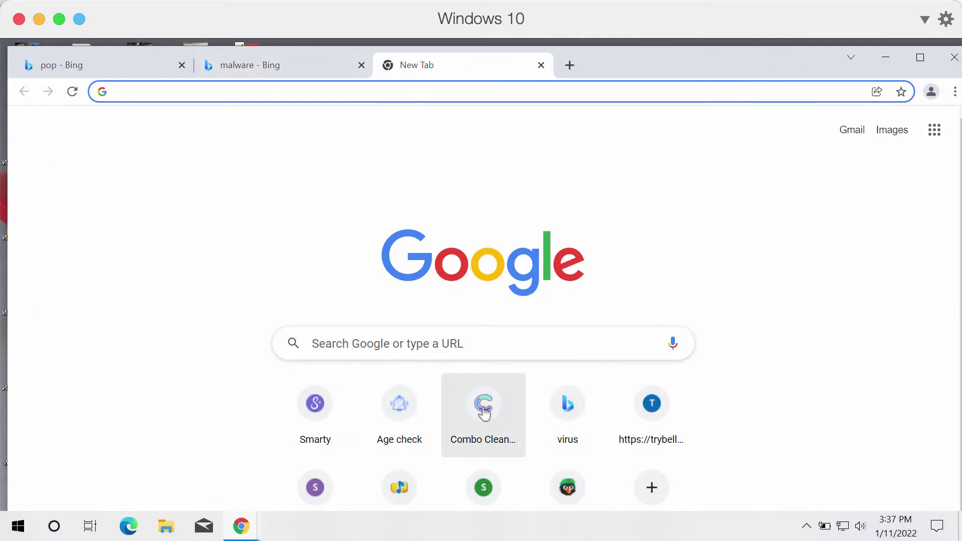
{"action": "left_click", "coordinate": [483, 412]}
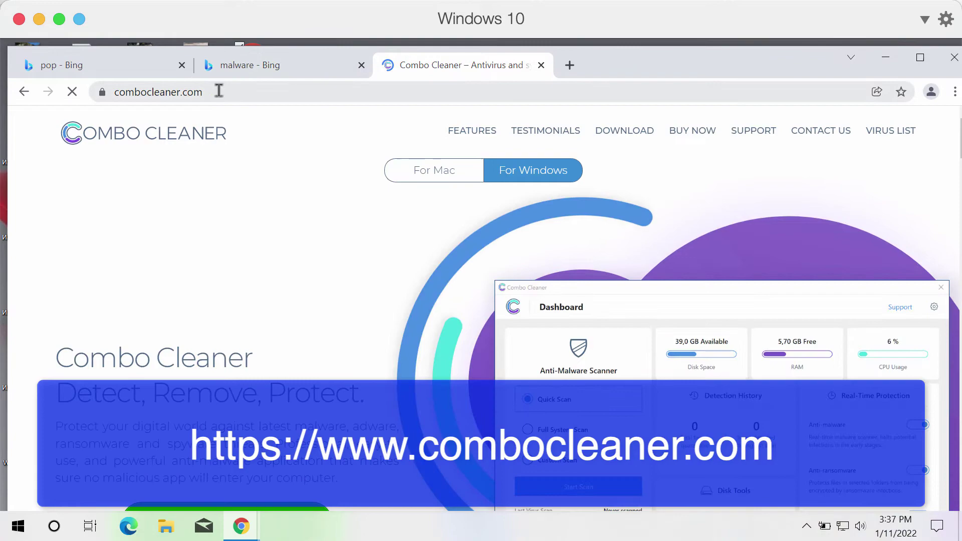
{"action": "scroll", "coordinate": [254, 331], "scroll_direction": "down", "scroll_amount": 6}
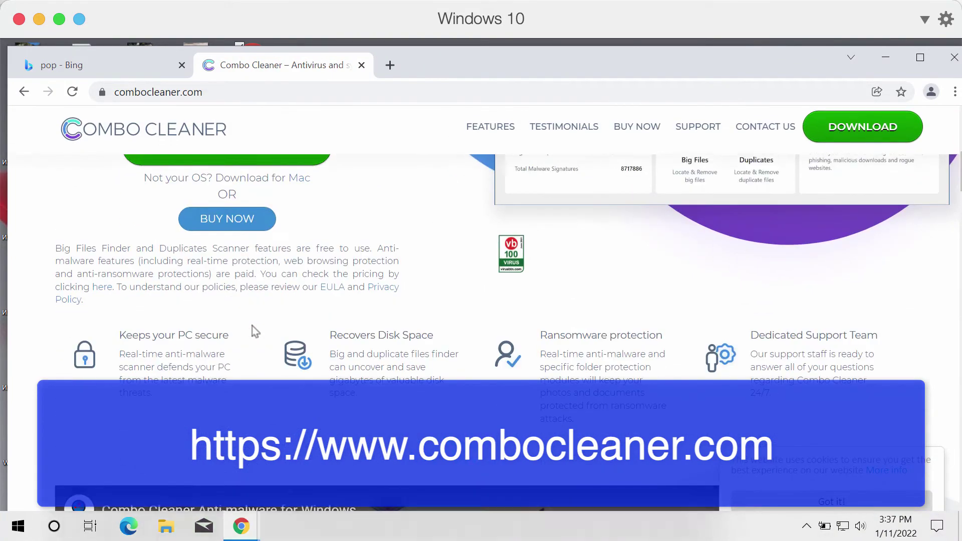
{"action": "scroll", "coordinate": [255, 330], "scroll_direction": "up", "scroll_amount": 3}
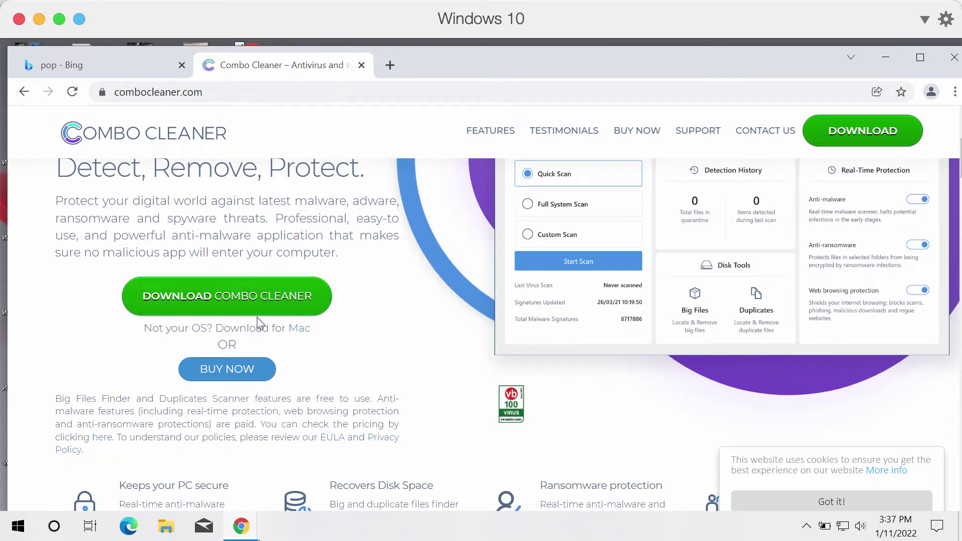
{"action": "left_click", "coordinate": [886, 59]}
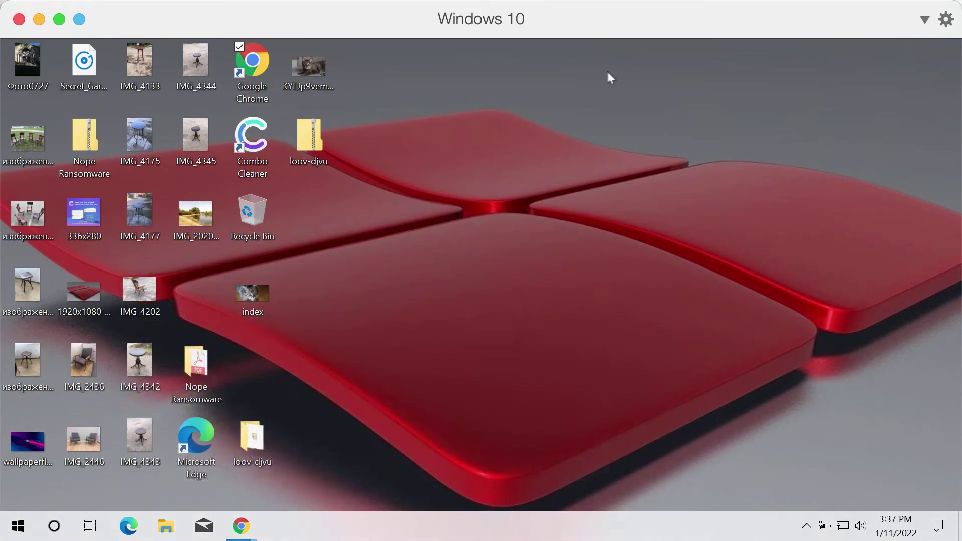
Launch Combo Cleaner from its desktop icon to reach the Dashboard
{"action": "double_click", "coordinate": [270, 150]}
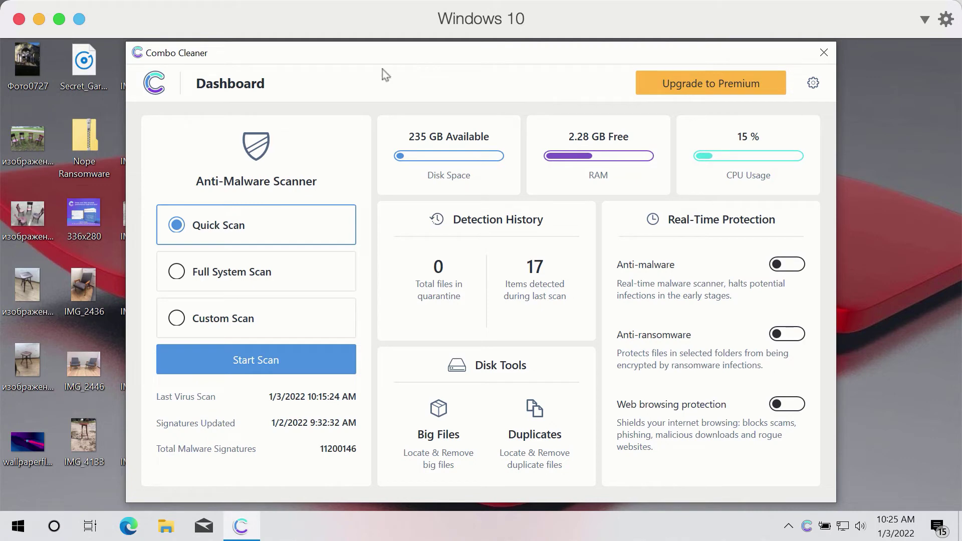
Start a Quick Scan in Combo Cleaner's anti-malware scanner
{"action": "left_click", "coordinate": [271, 359]}
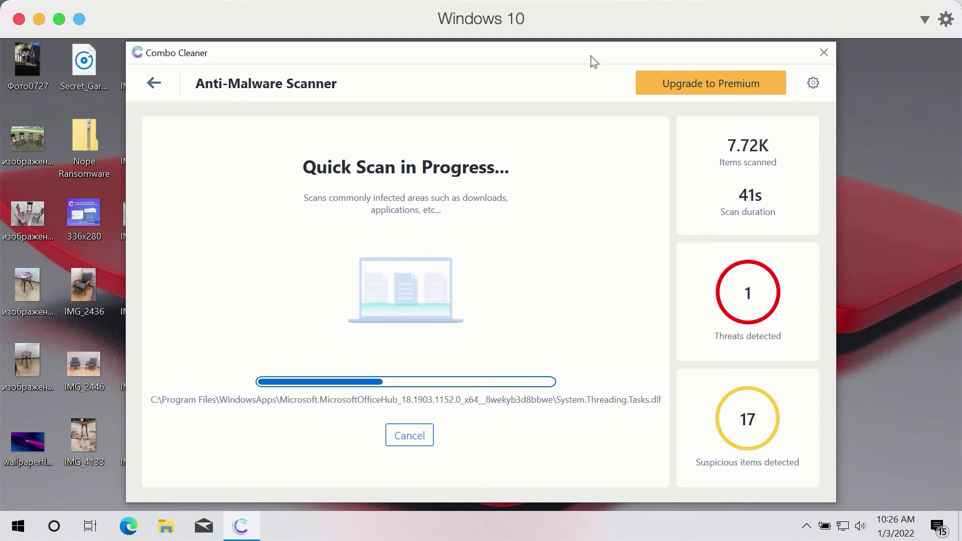
View Combo Cleaner's Anti-Ransomware settings, which list no protected folders
{"action": "left_click", "coordinate": [814, 84]}
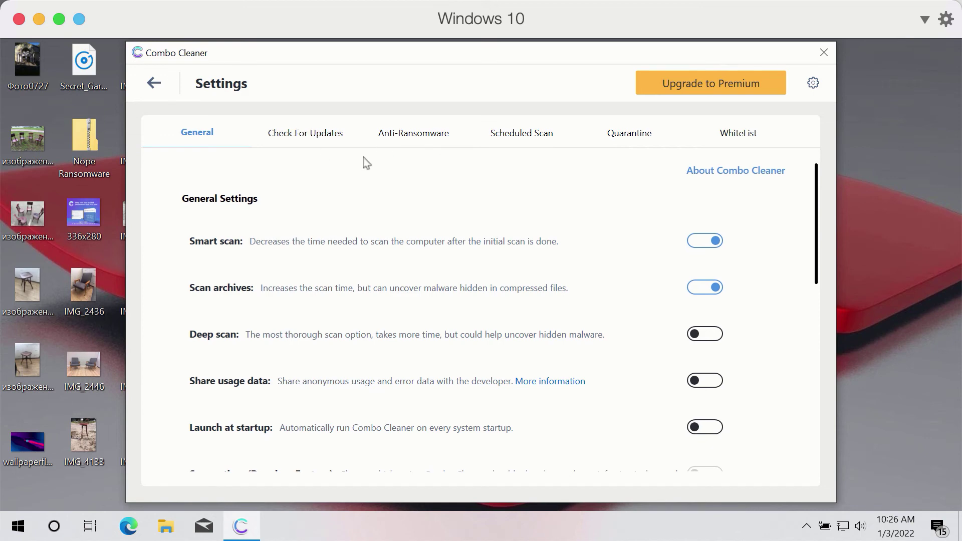
{"action": "left_click", "coordinate": [413, 146]}
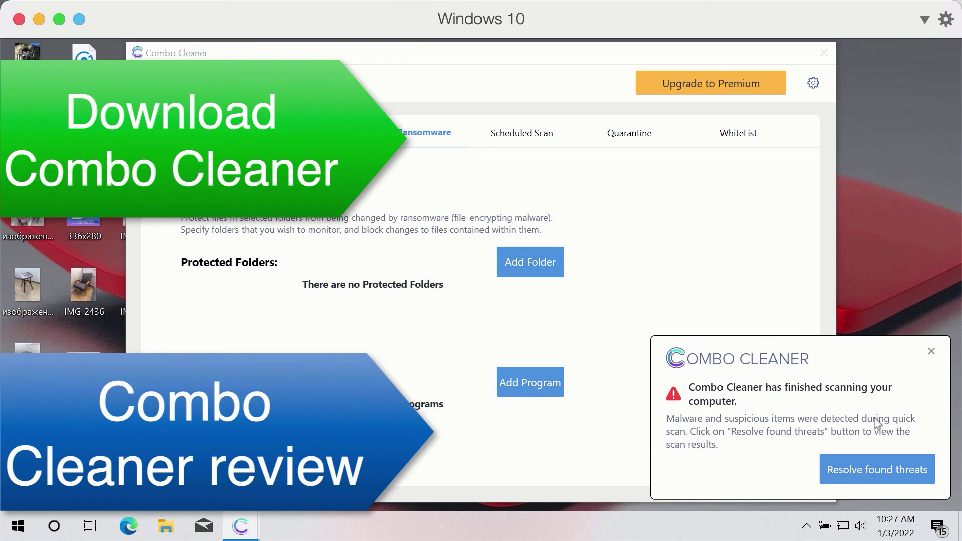
Open the scan's found-threats list and review the 18 items, mostly spam ads plus one infected file
{"action": "left_click", "coordinate": [867, 474]}
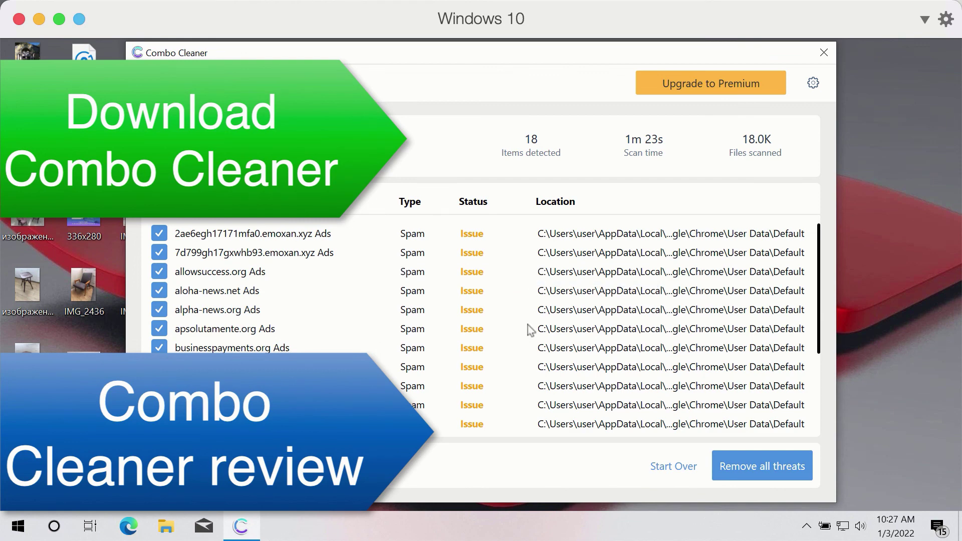
{"action": "scroll", "coordinate": [530, 330], "scroll_direction": "down", "scroll_amount": 5}
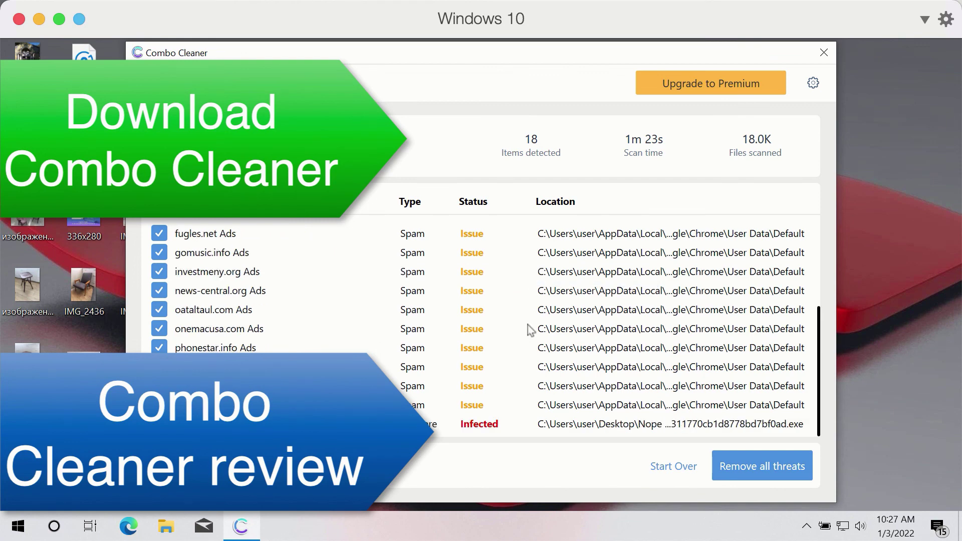
{"action": "scroll", "coordinate": [530, 329], "scroll_direction": "up", "scroll_amount": 5}
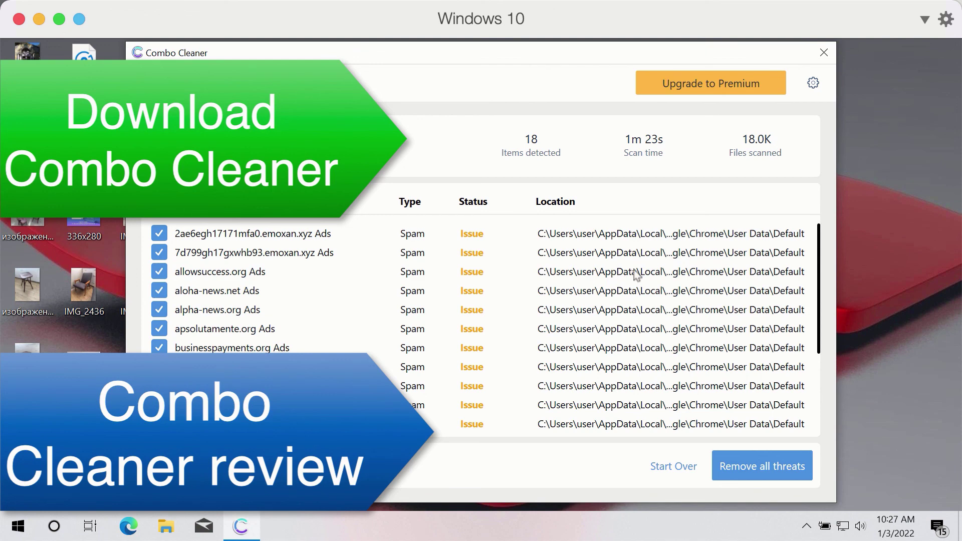